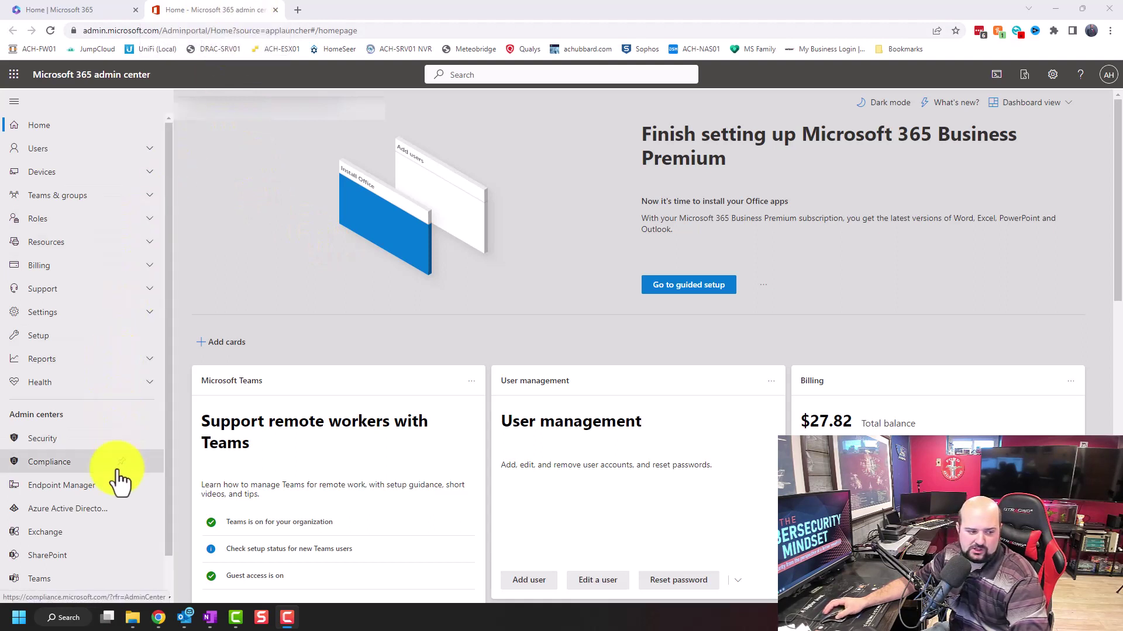
- Go to Conditional Access via Azure Active Directory and Enterprise applications, and start a new policy
{"action": "left_click", "coordinate": [96, 515]}
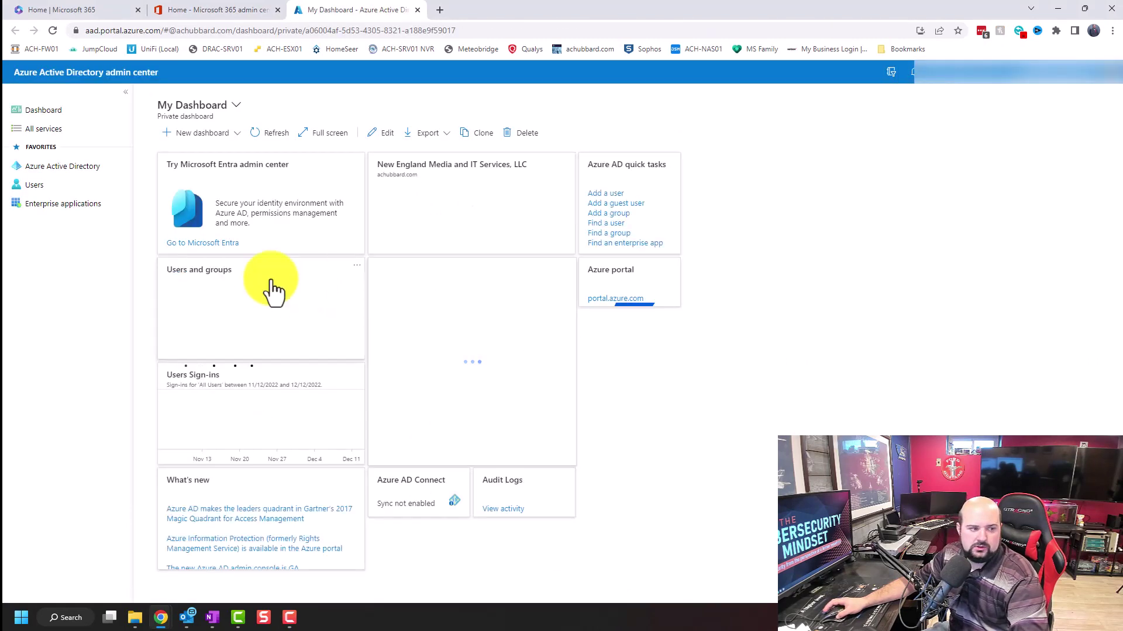
{"action": "left_click", "coordinate": [59, 213]}
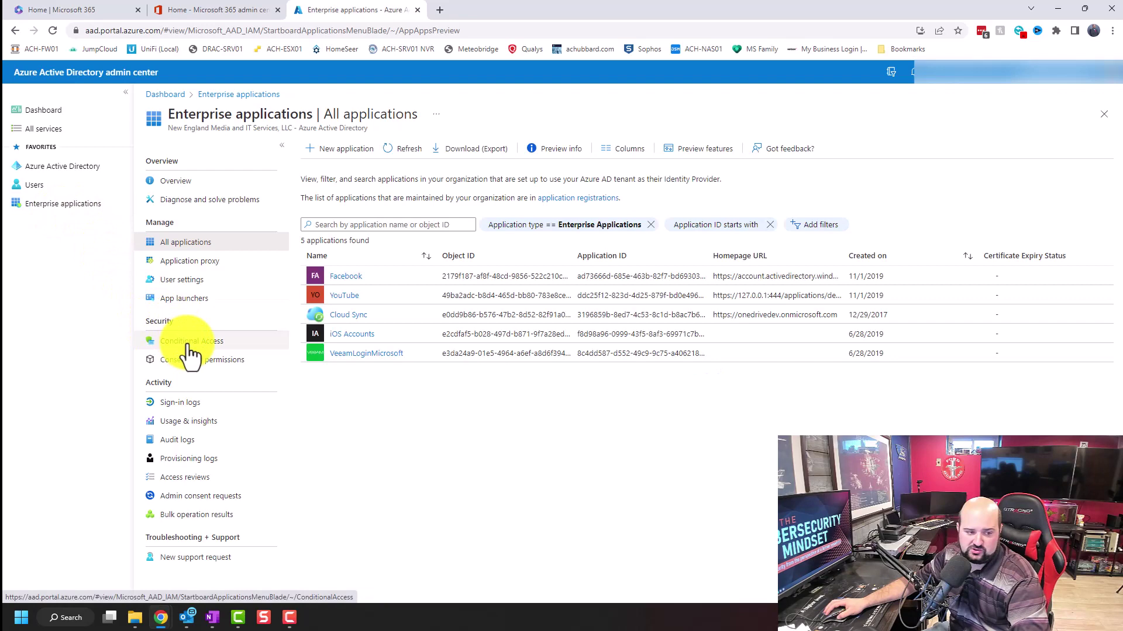
{"action": "left_click", "coordinate": [191, 345]}
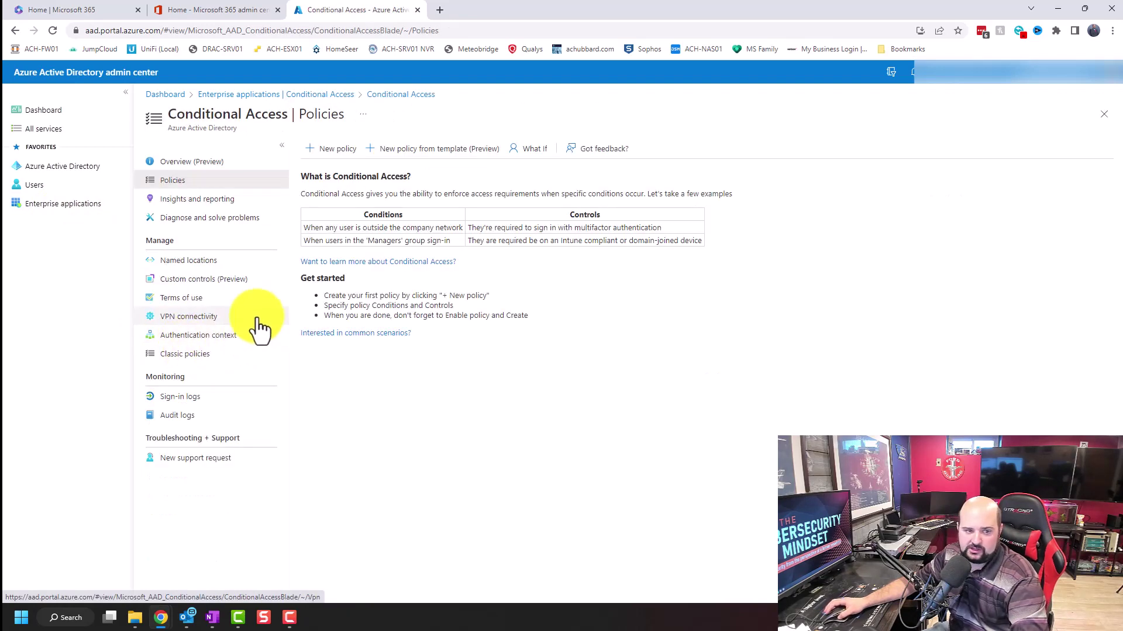
{"action": "left_click", "coordinate": [341, 155]}
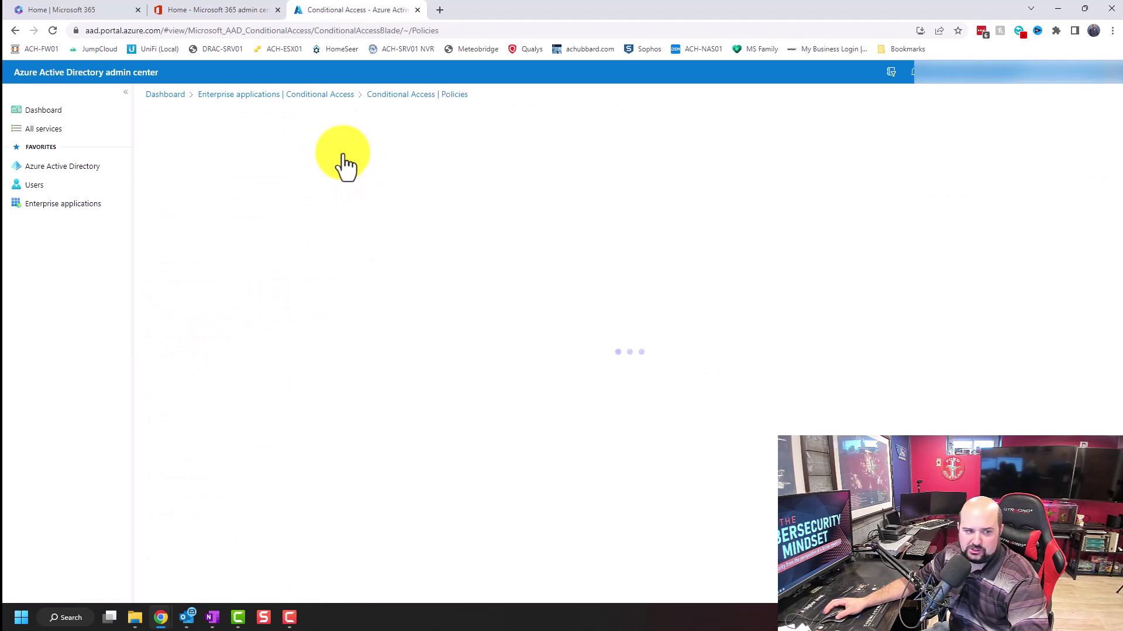
- Enter 'Require MFA on Global Admin Accounts' as the policy name
{"action": "left_click", "coordinate": [278, 221]}
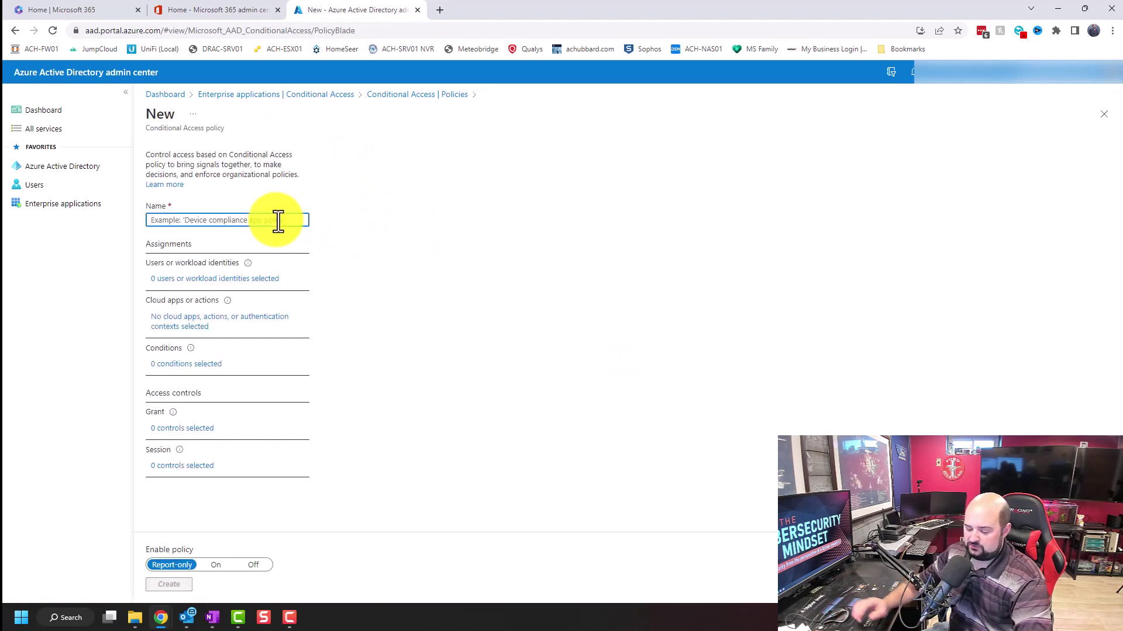
{"action": "type", "text": "Requ"}
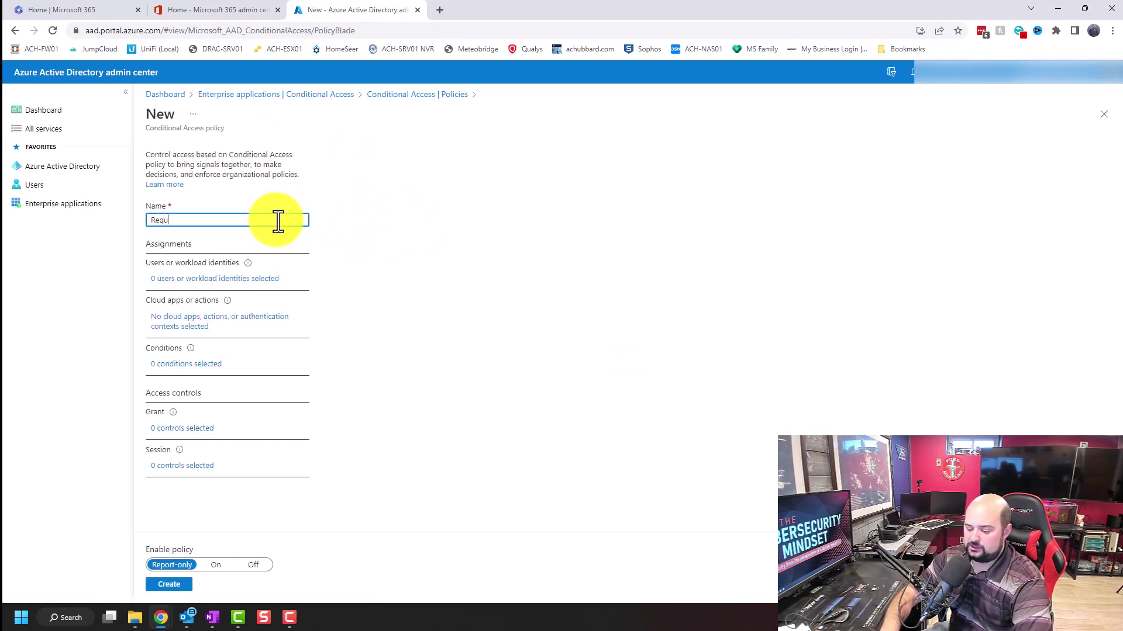
{"action": "type", "text": "ire MFA"}
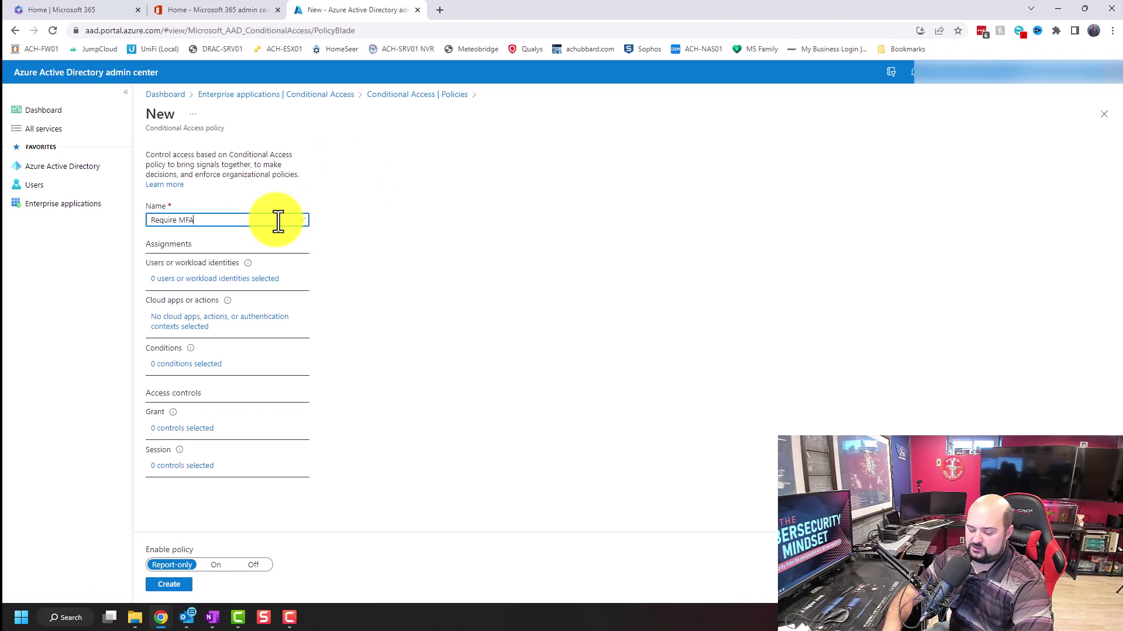
{"action": "type", "text": " on Global "}
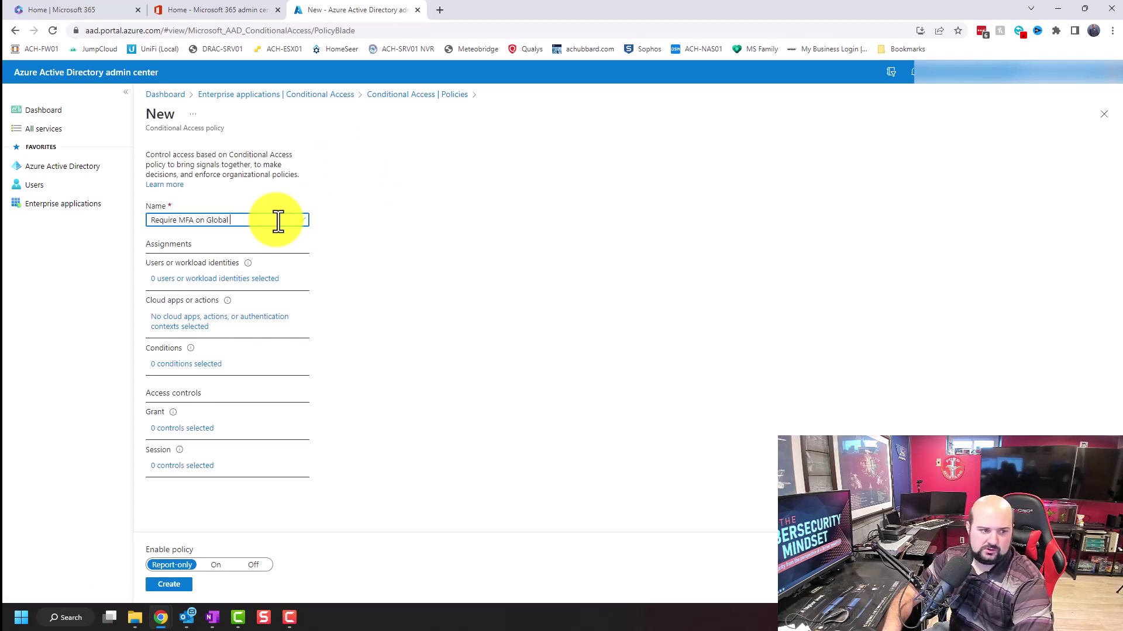
{"action": "type", "text": "Admin Accounts"}
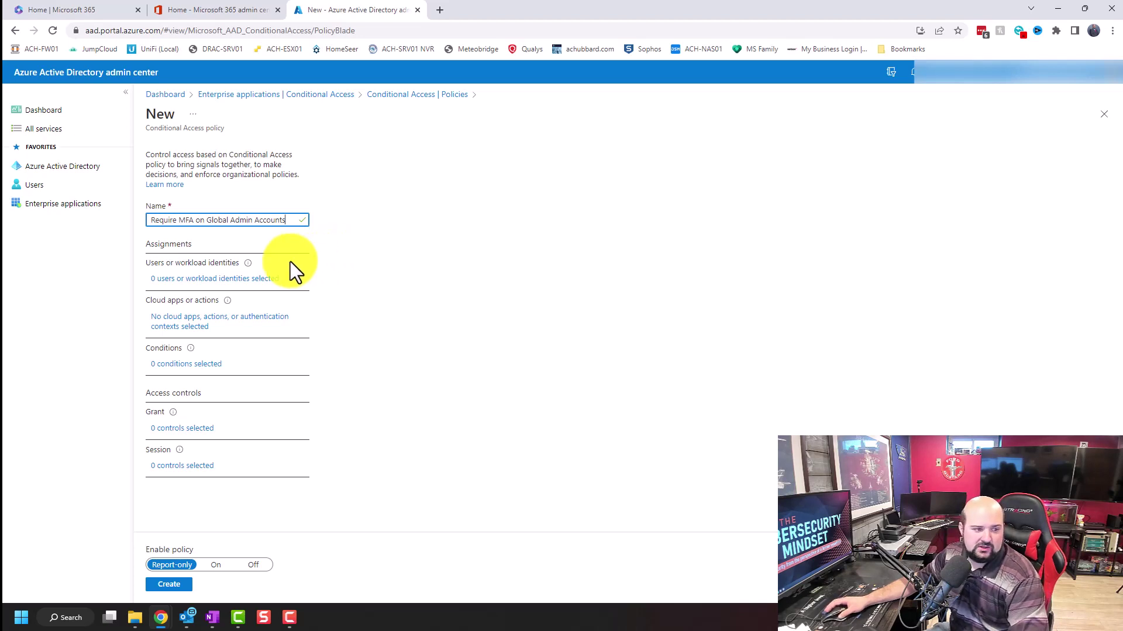
- Set the policy's user assignment to specific directory roles and list the roles
{"action": "left_click", "coordinate": [173, 281]}
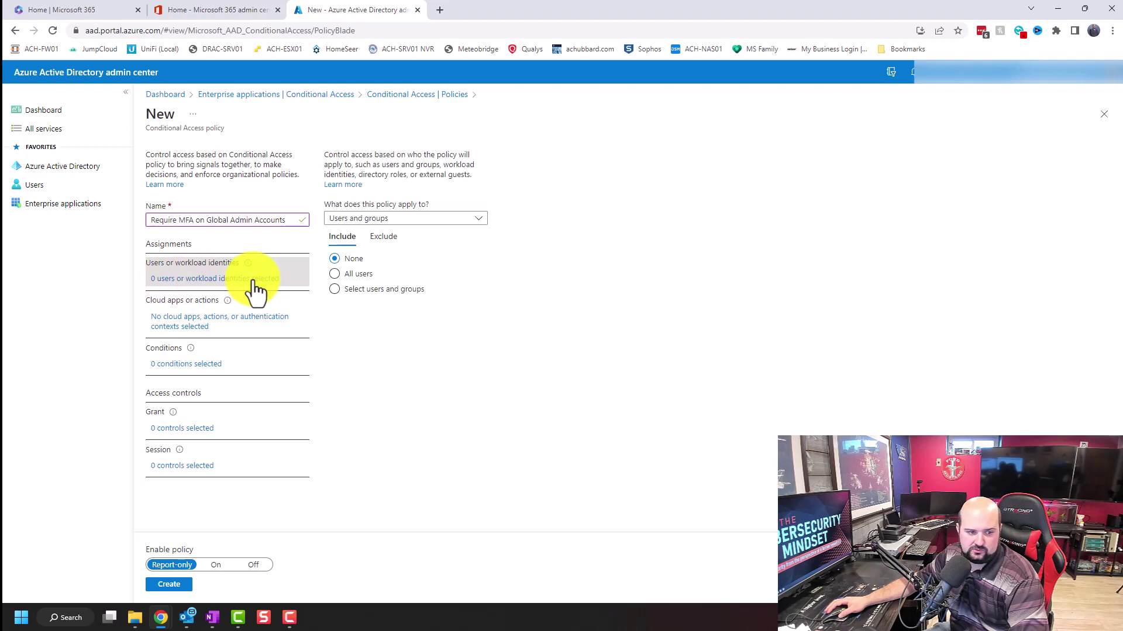
{"action": "left_click", "coordinate": [337, 290]}
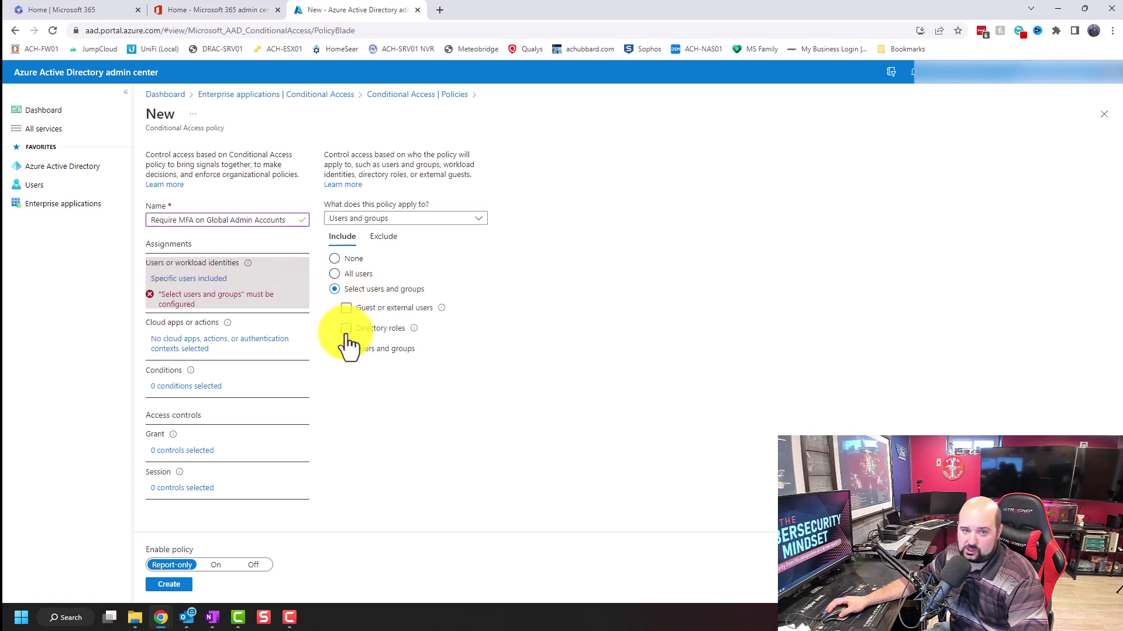
{"action": "left_click", "coordinate": [347, 329]}
{"action": "left_click", "coordinate": [370, 350]}
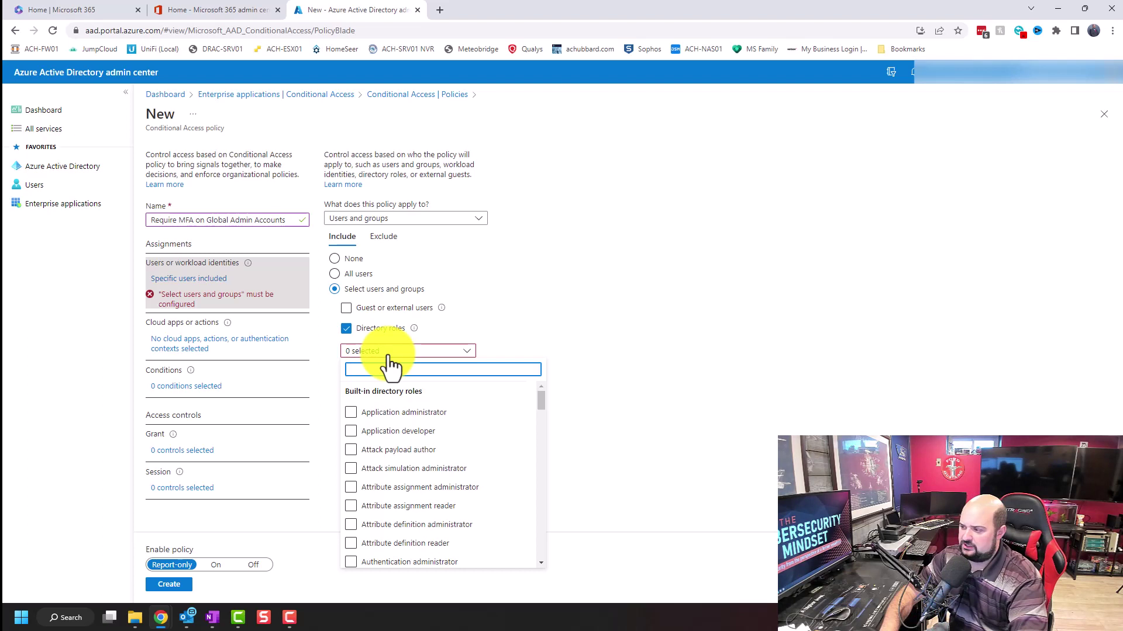
- Include the Billing, Conditional Access and Exchange administrator roles
{"action": "type", "text": "bill"}
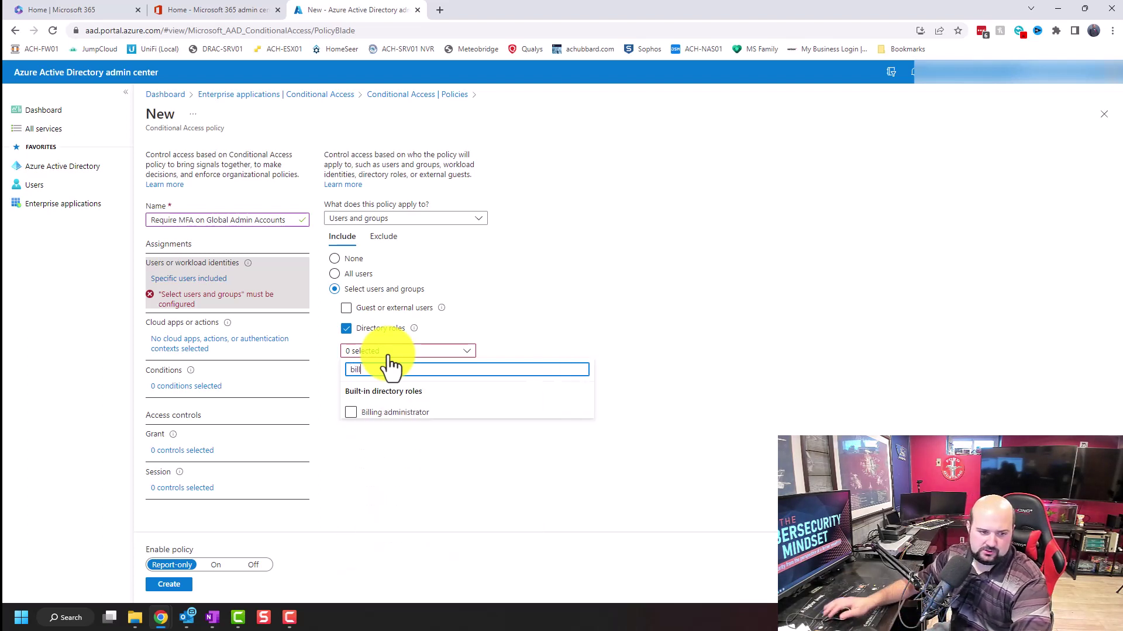
{"action": "left_click", "coordinate": [362, 413]}
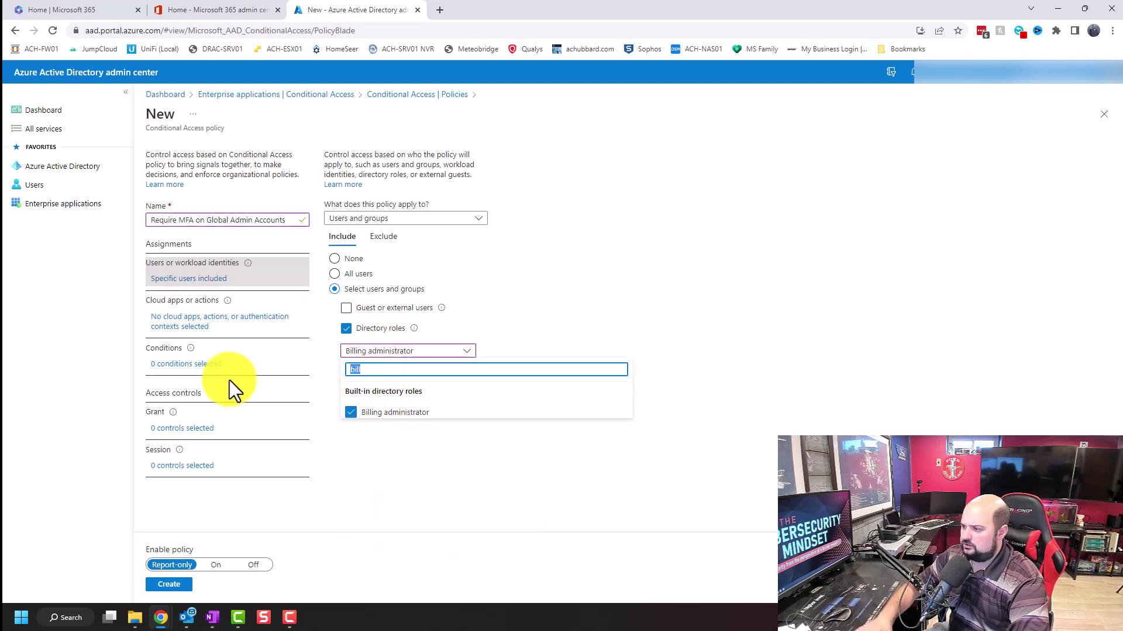
{"action": "type", "text": "condit"}
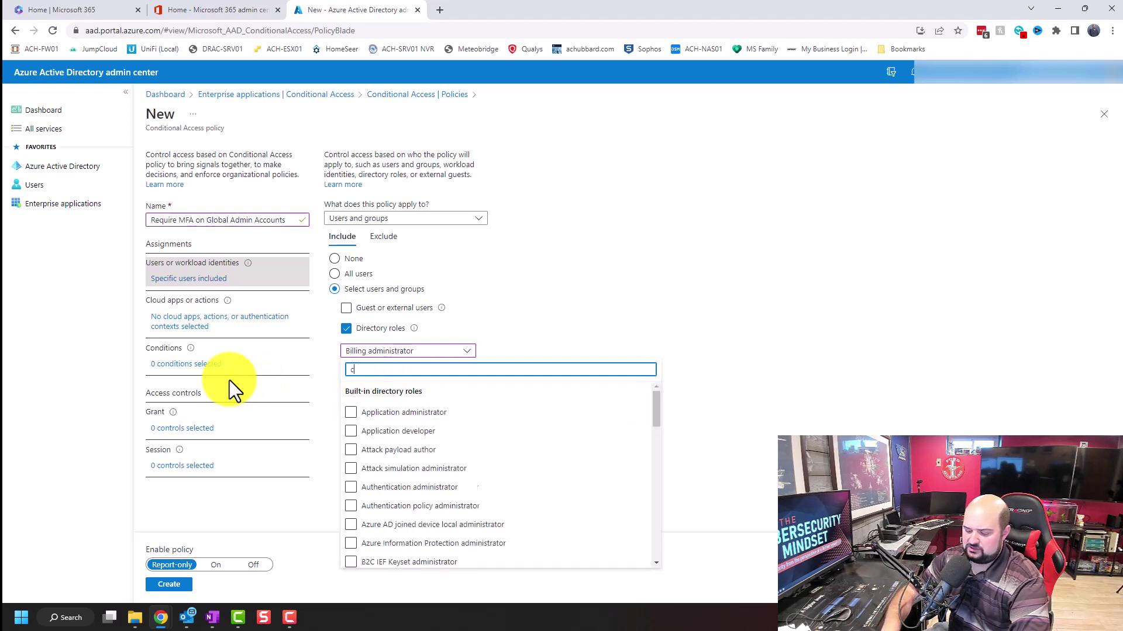
{"action": "left_click", "coordinate": [351, 412]}
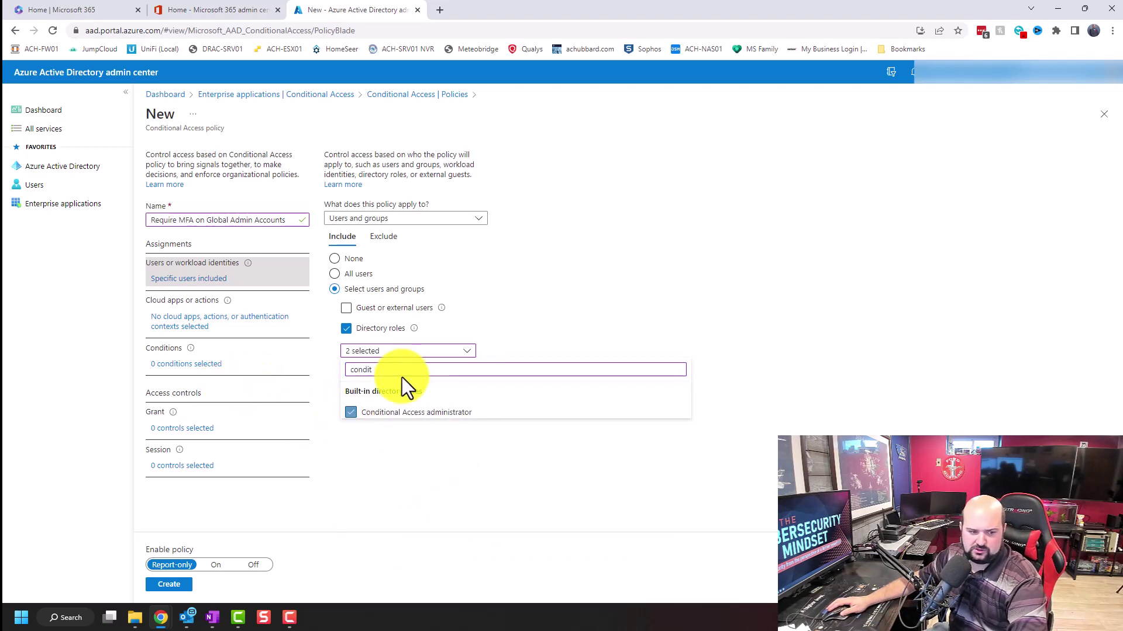
{"action": "key", "text": "BackSpace"}
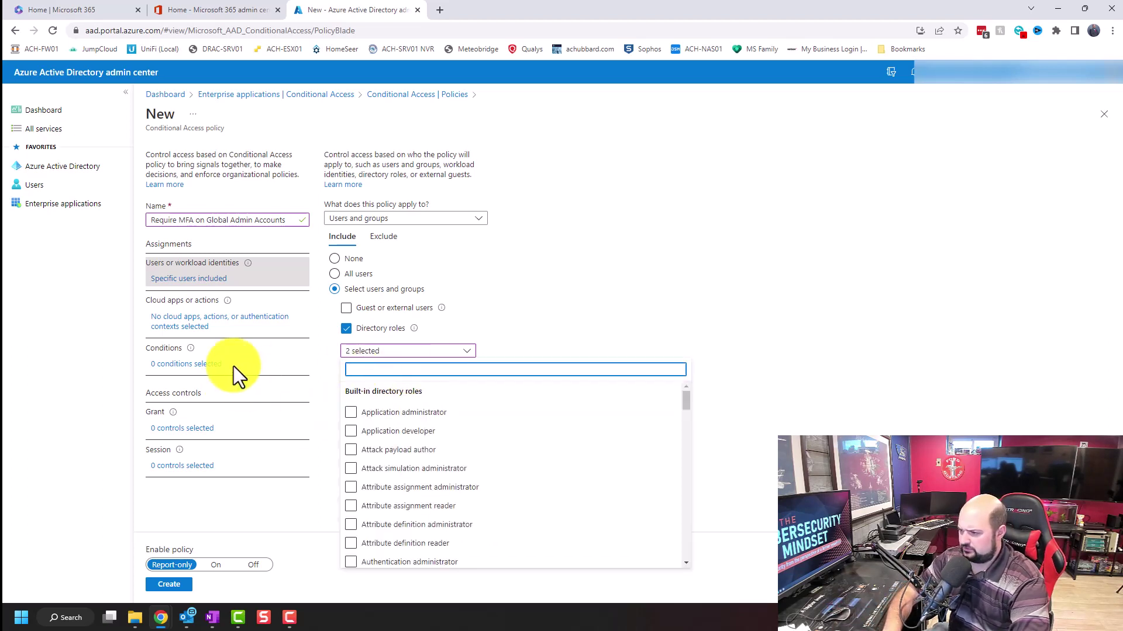
{"action": "type", "text": "excha"}
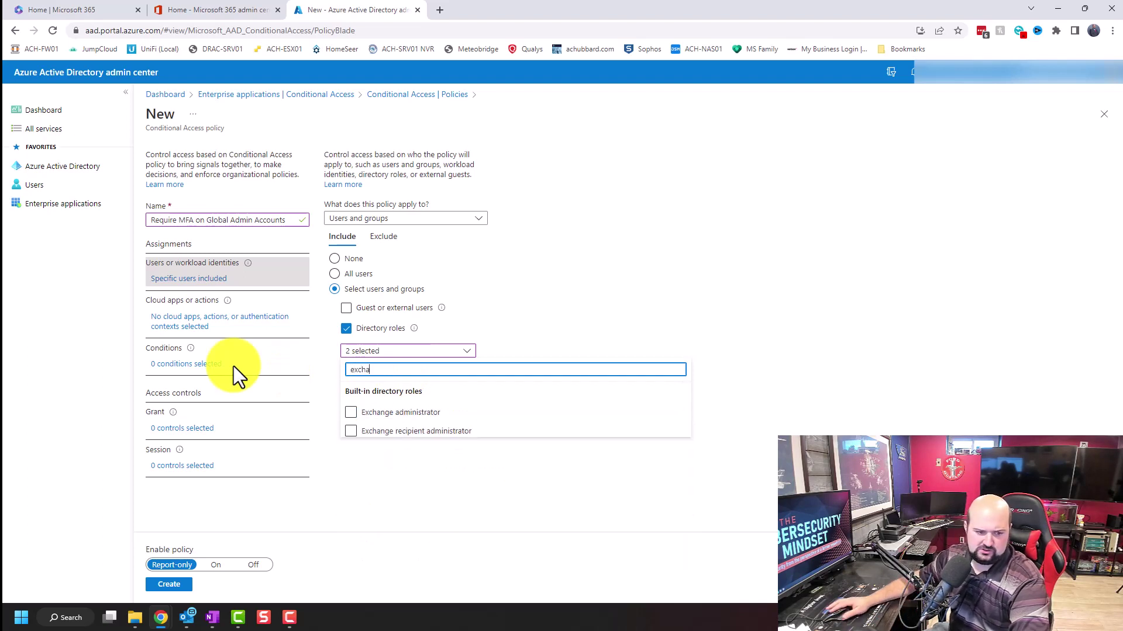
{"action": "left_click", "coordinate": [351, 412]}
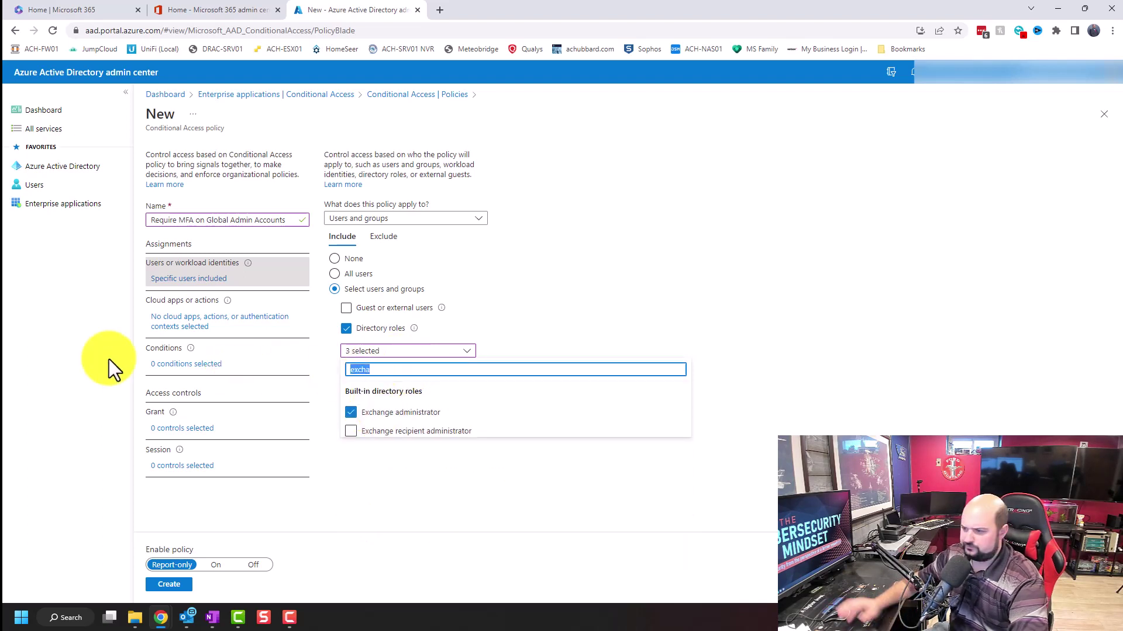
{"action": "key", "text": "BackSpace"}
- Add the Global administrator, Global reader and Helpdesk administrator roles
{"action": "type", "text": "glo"}
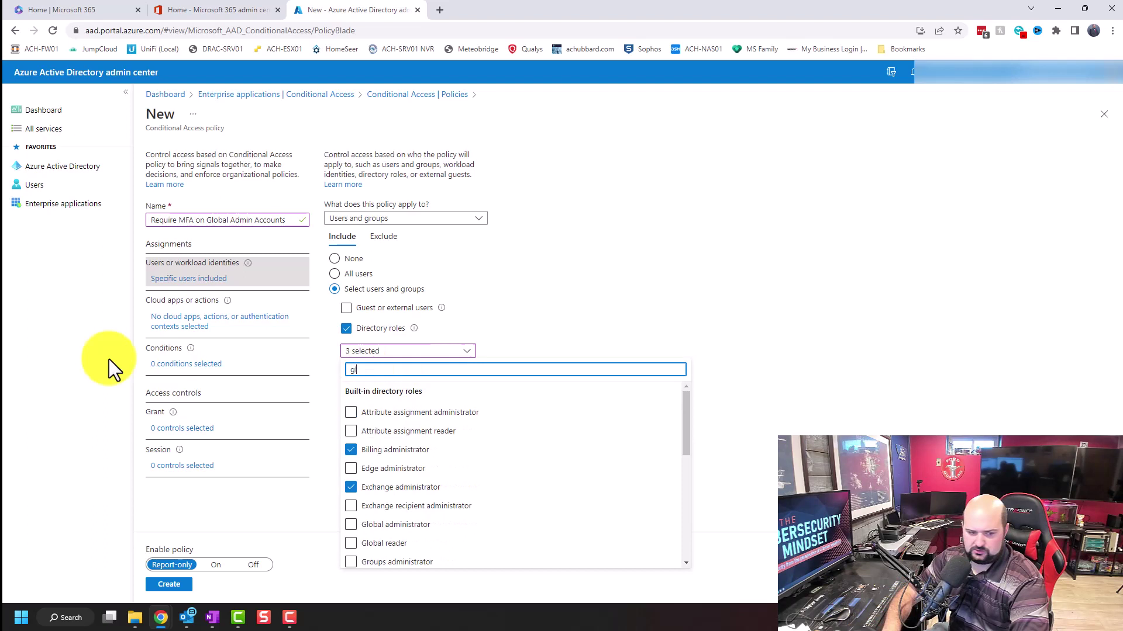
{"action": "left_click", "coordinate": [368, 413]}
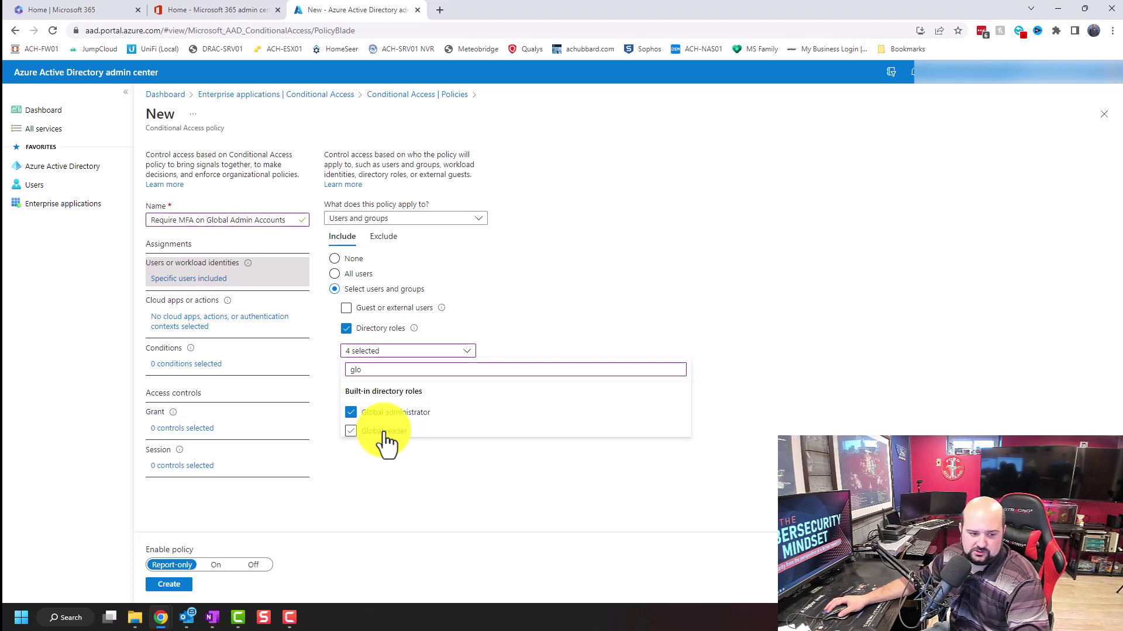
{"action": "left_click", "coordinate": [383, 433]}
{"action": "double_click", "coordinate": [358, 371]}
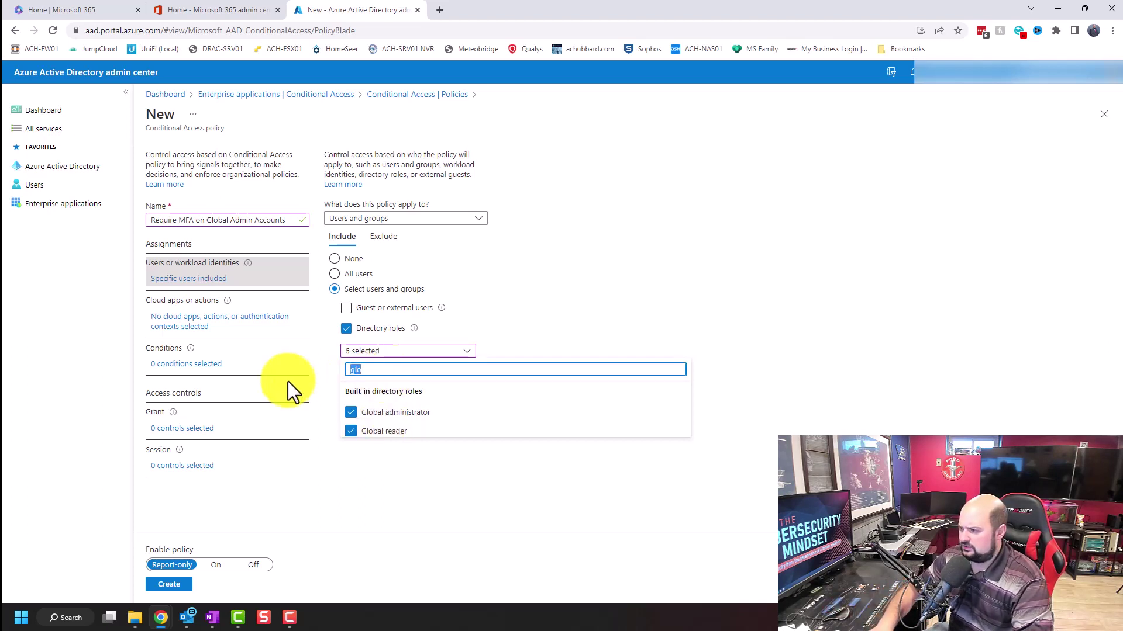
{"action": "key", "text": "BackSpace"}
{"action": "type", "text": "help"}
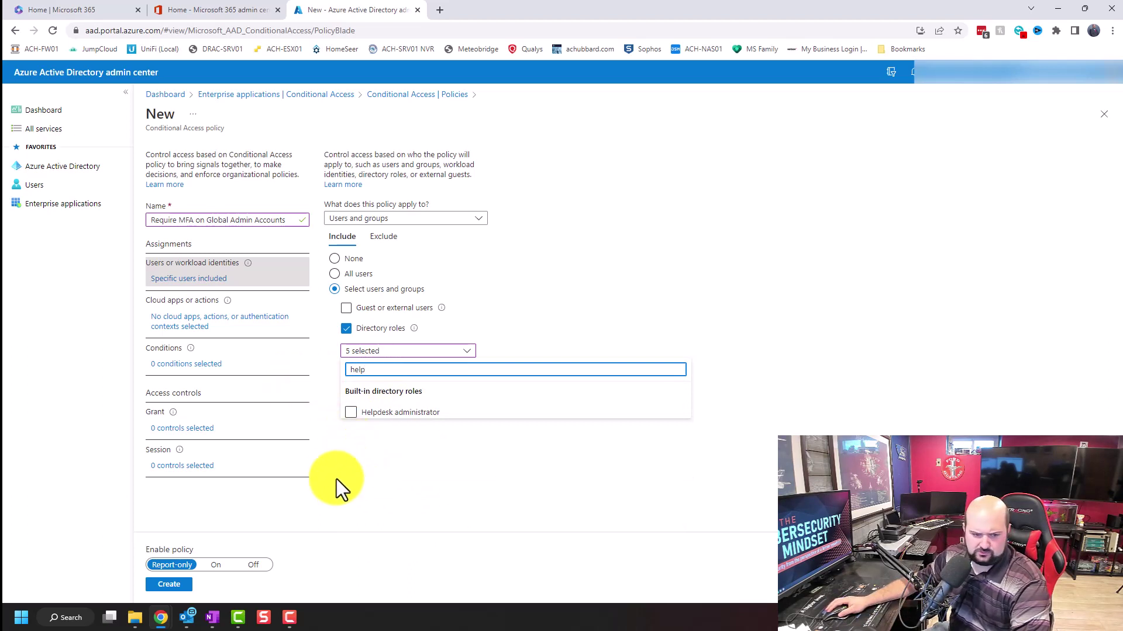
{"action": "left_click", "coordinate": [386, 412]}
- Add the Security, SharePoint and User administrator roles, then close the roles list
{"action": "key", "text": "ctrl+a"}
{"action": "type", "text": "secur"}
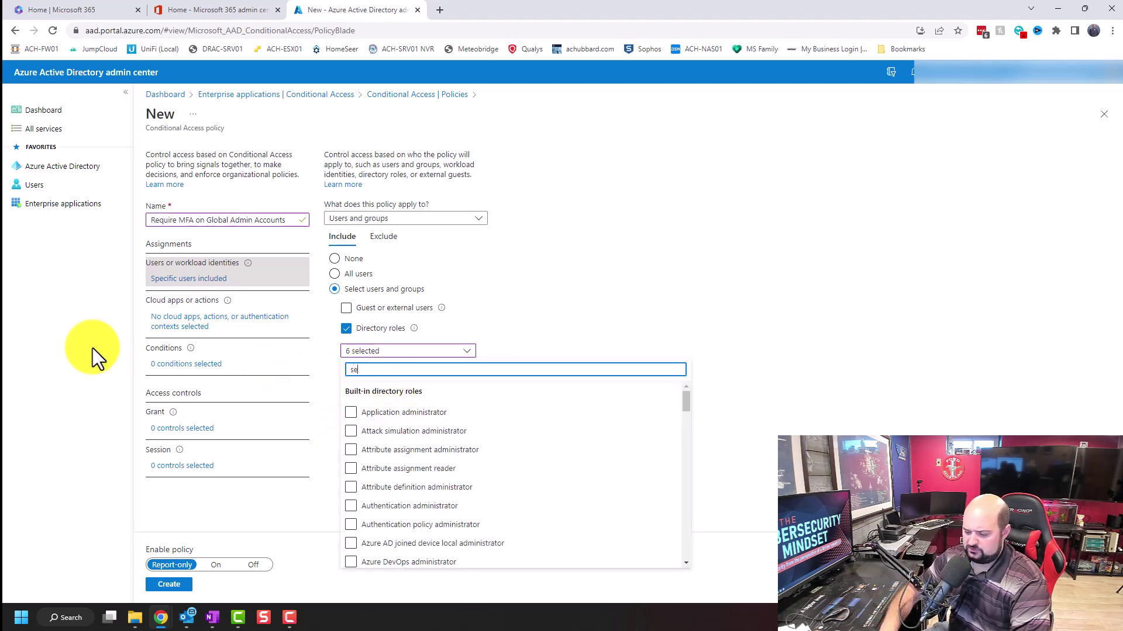
{"action": "left_click", "coordinate": [382, 431]}
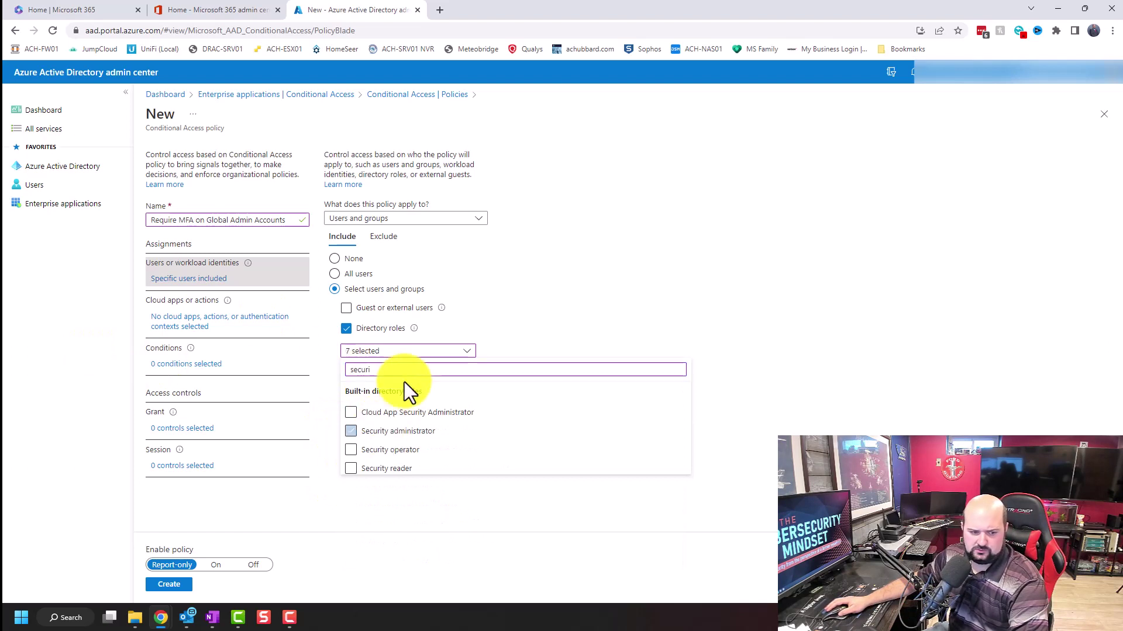
{"action": "key", "text": "ctrl+a"}
{"action": "key", "text": "BackSpace"}
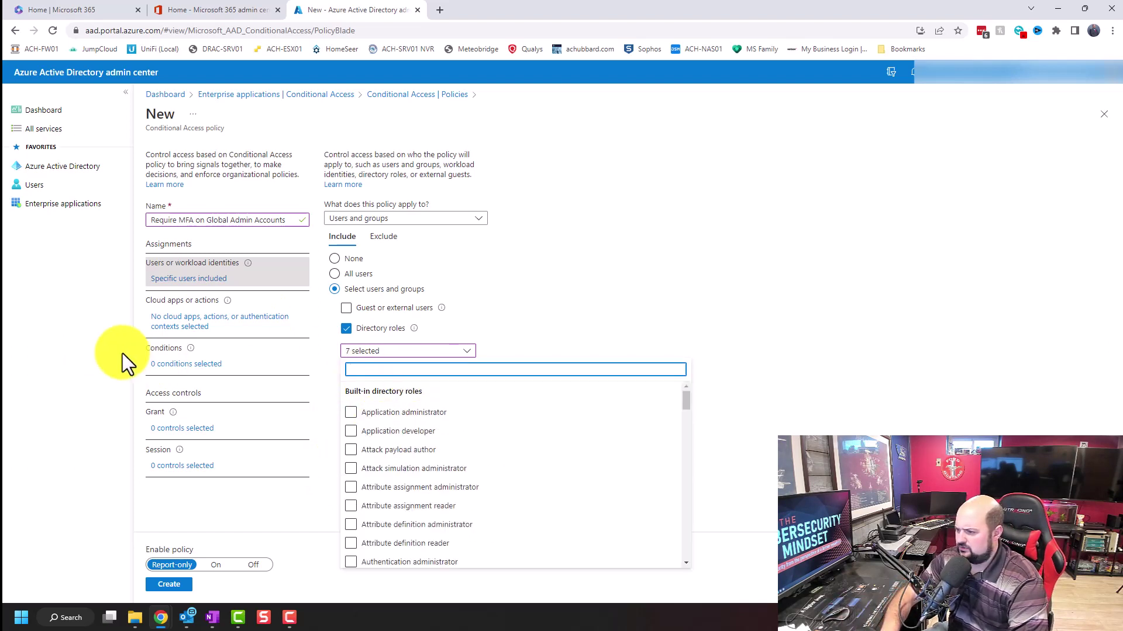
{"action": "type", "text": "shar"}
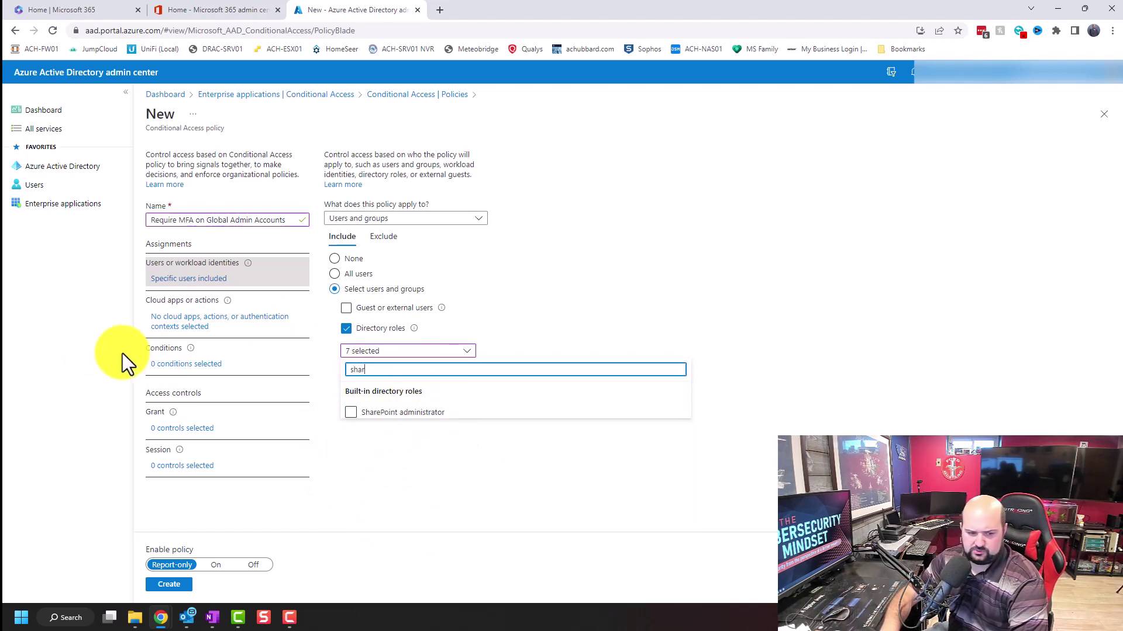
{"action": "left_click", "coordinate": [351, 412]}
{"action": "key", "text": "ctrl+a"}
{"action": "key", "text": "BackSpace"}
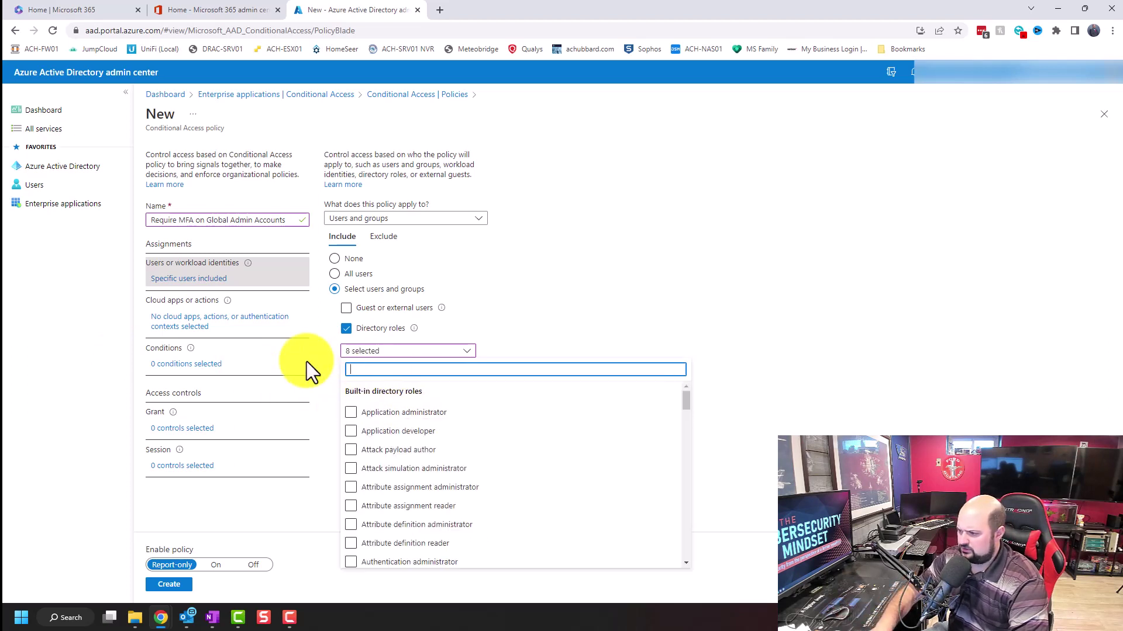
{"action": "type", "text": "user"}
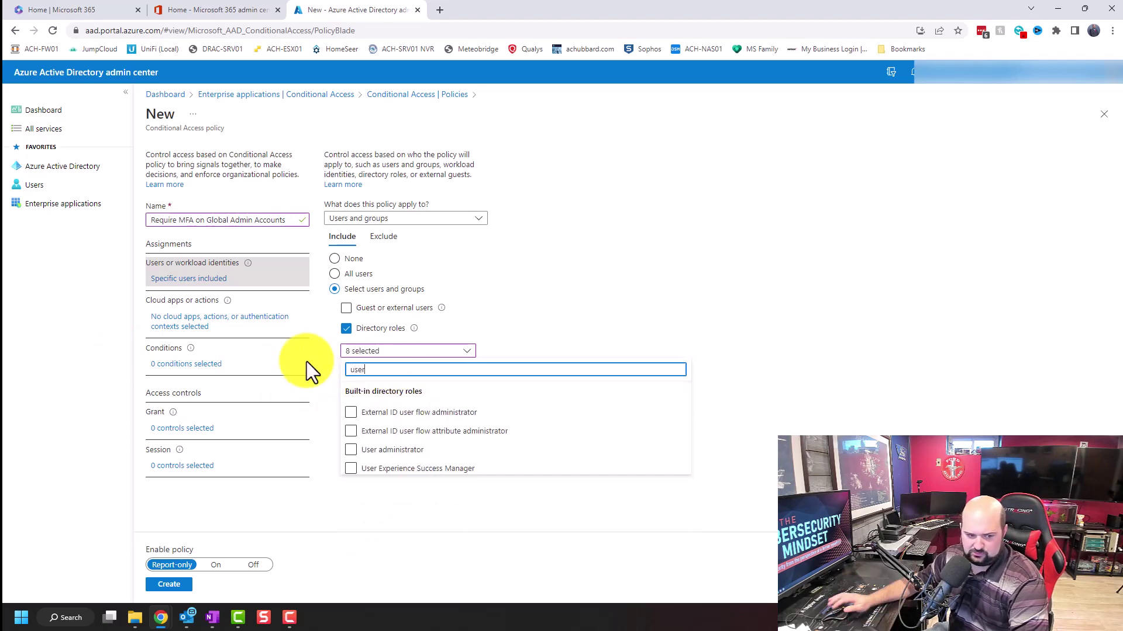
{"action": "left_click", "coordinate": [365, 449]}
{"action": "left_click", "coordinate": [675, 209]}
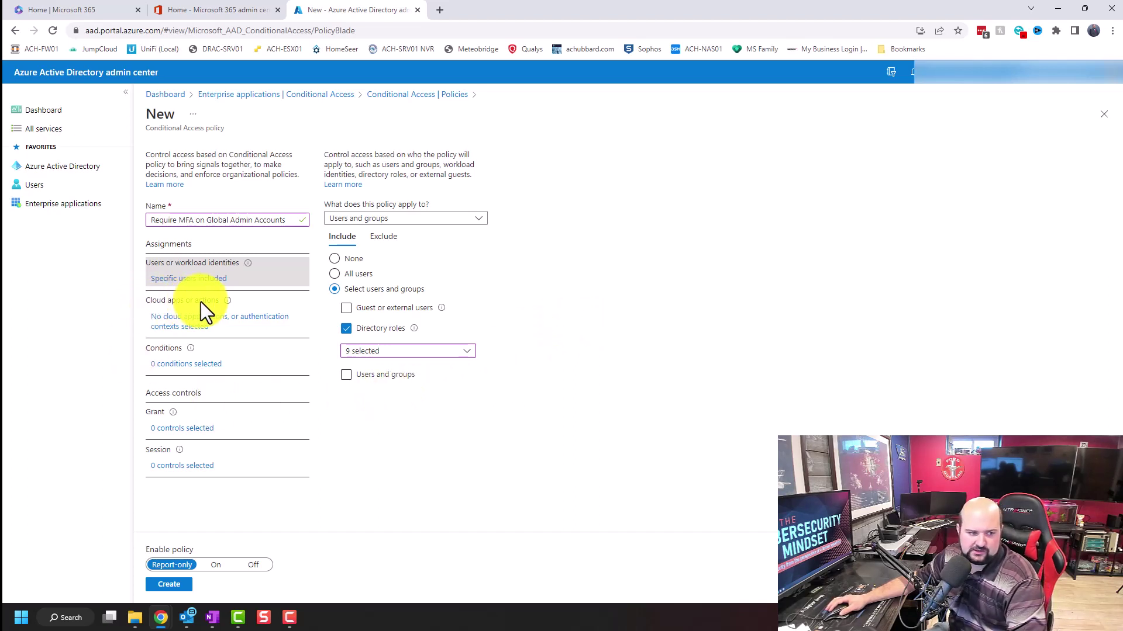
- Apply the policy to All cloud apps
{"action": "left_click", "coordinate": [197, 321]}
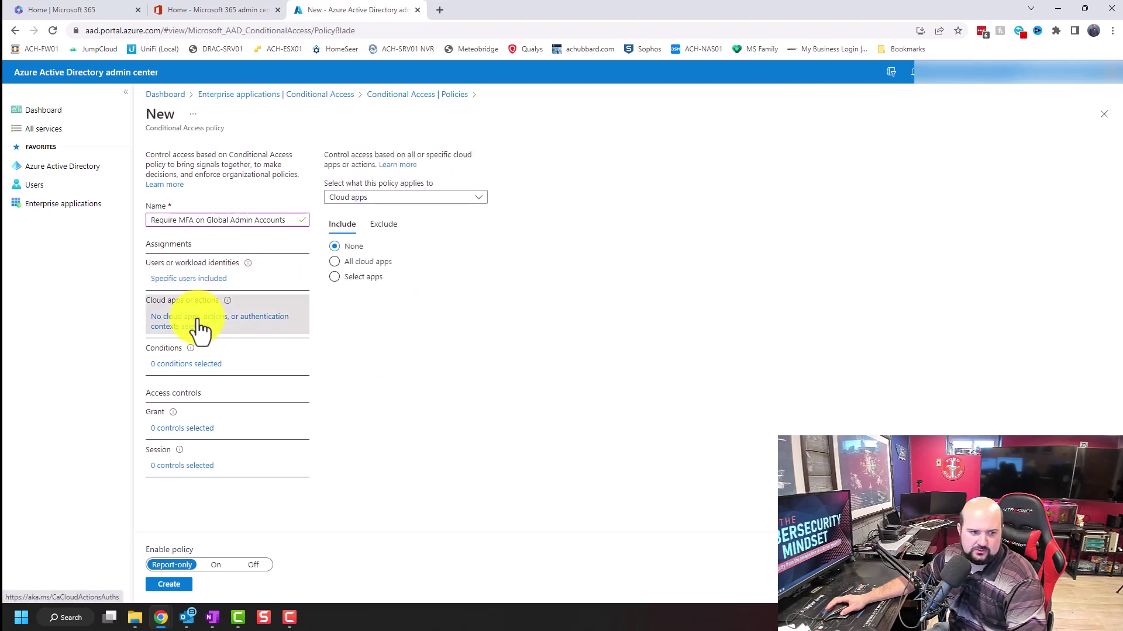
{"action": "left_click", "coordinate": [378, 262]}
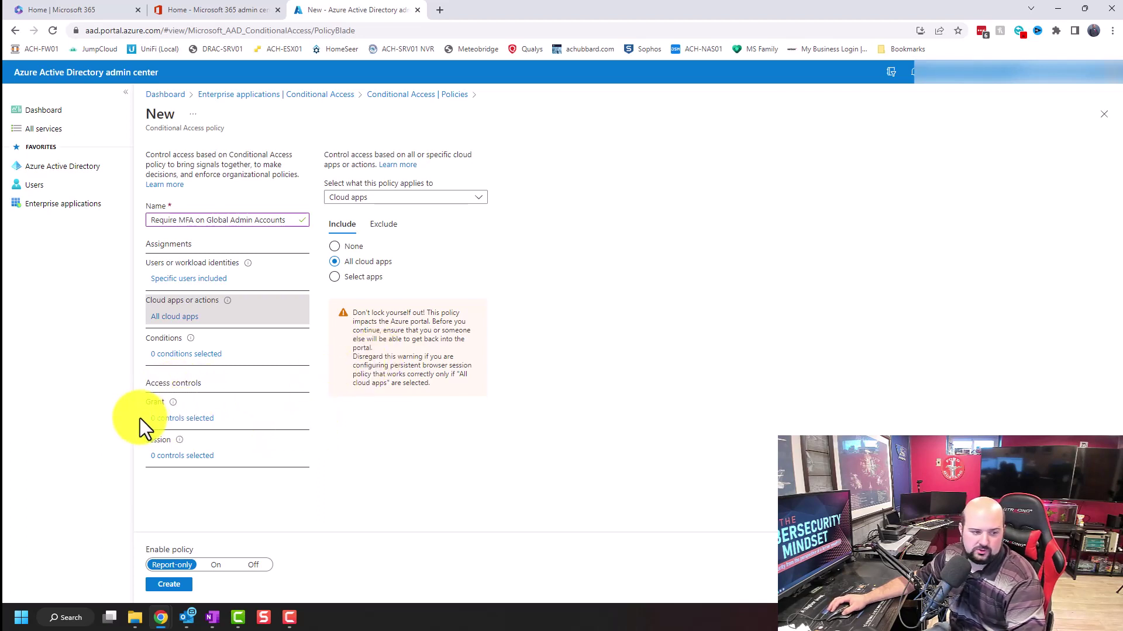
{"action": "left_click", "coordinate": [175, 418]}
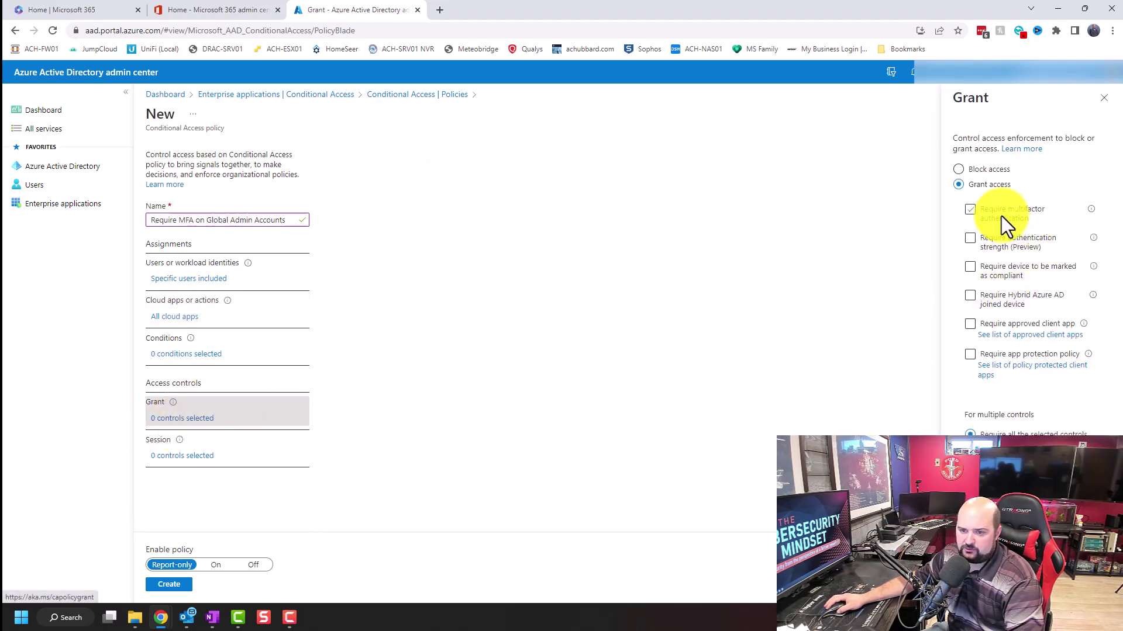
- Grant access only with Require multifactor authentication as the single control
{"action": "left_click", "coordinate": [1001, 216]}
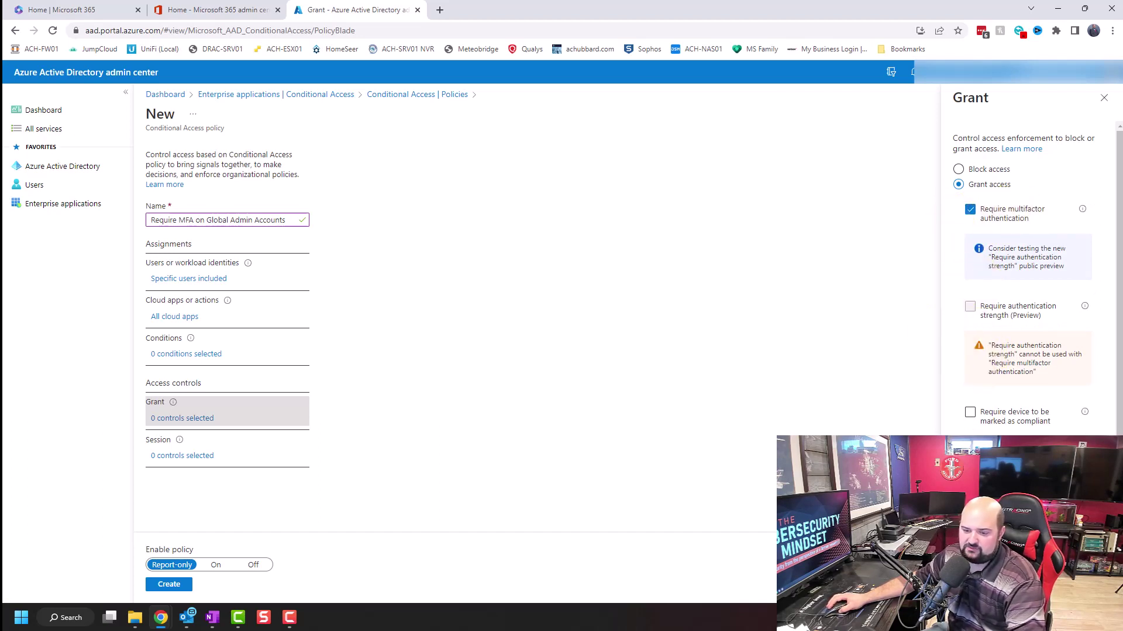
{"action": "left_click", "coordinate": [971, 585]}
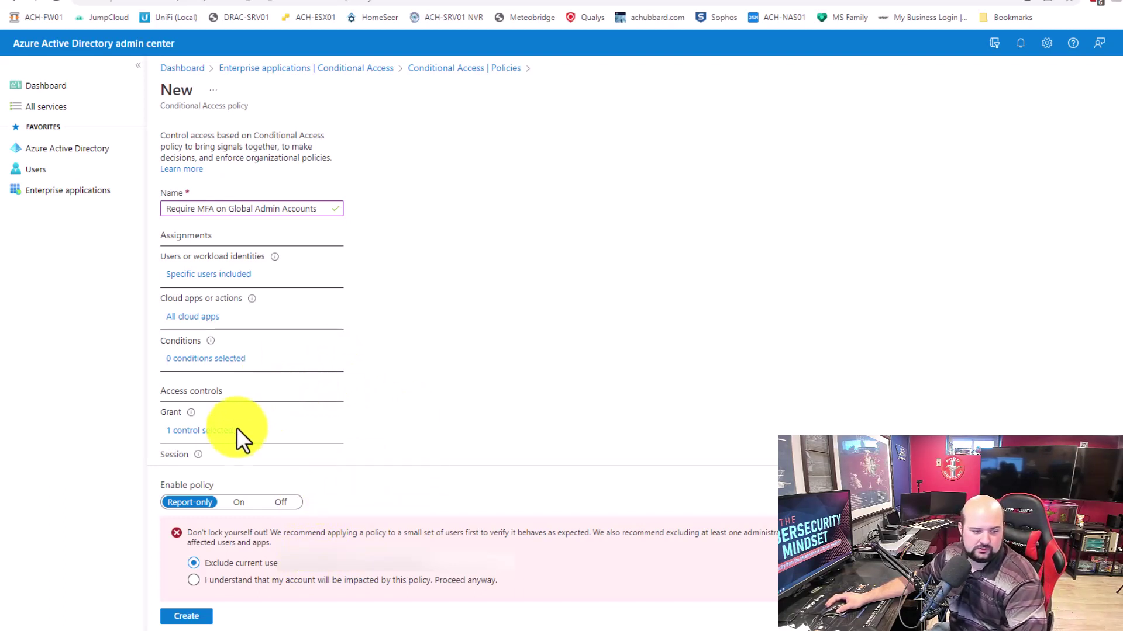
- Switch Enable policy to On and create the policy
{"action": "left_click", "coordinate": [240, 504]}
{"action": "left_click", "coordinate": [187, 615]}
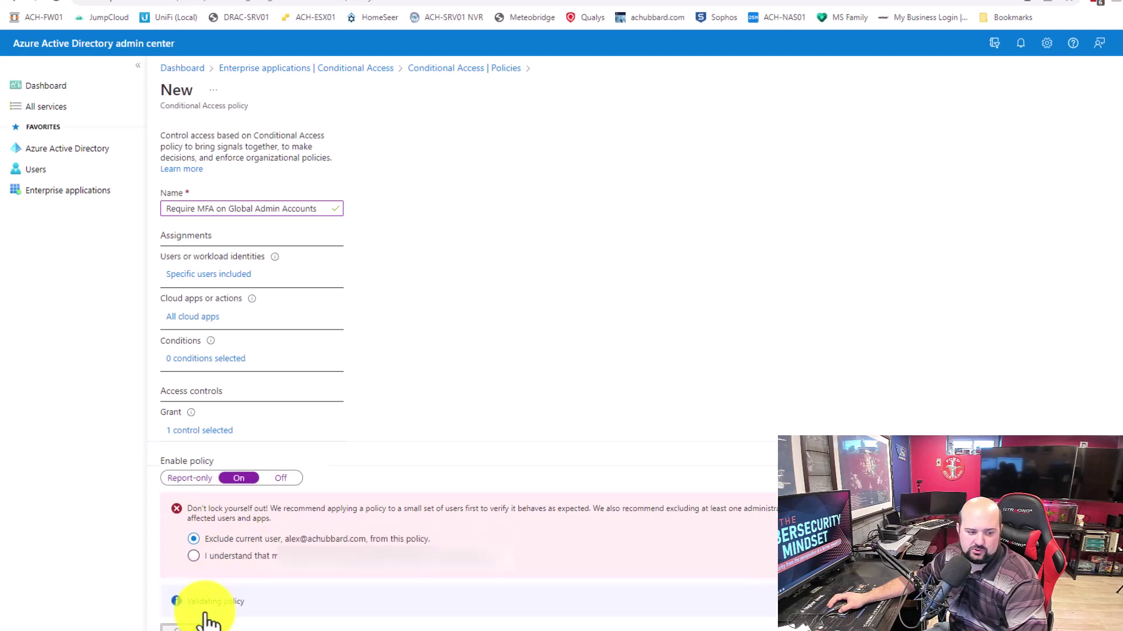